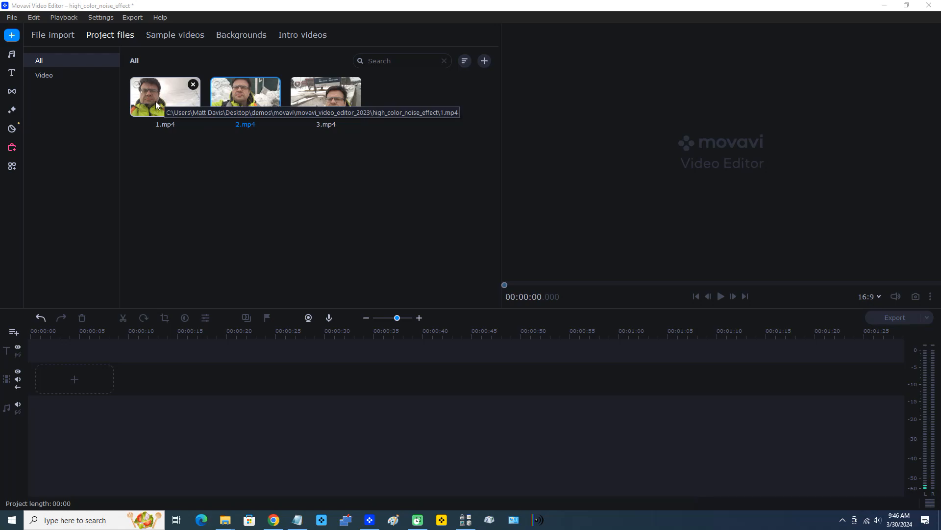
- Add 1.mp4 at the beginning of the timeline, preview it and return the playhead to the start
right_click(157, 100)
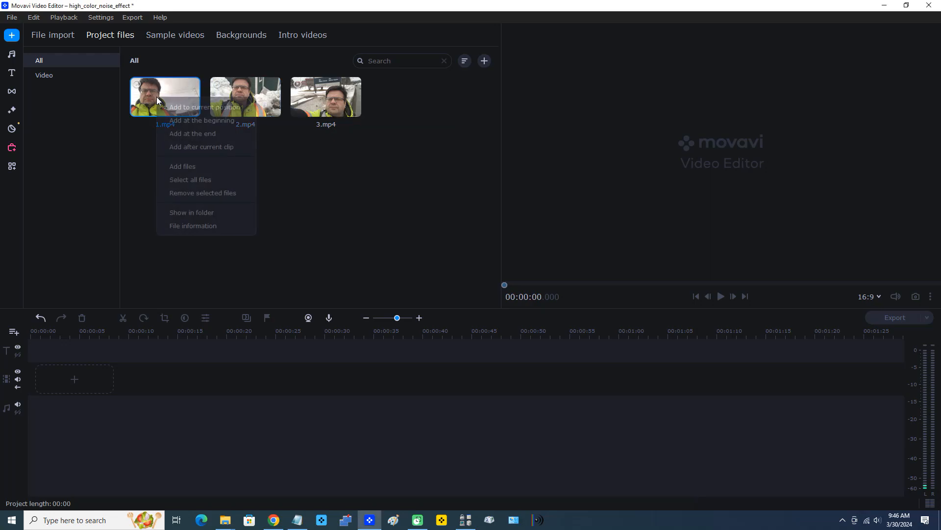
click(194, 126)
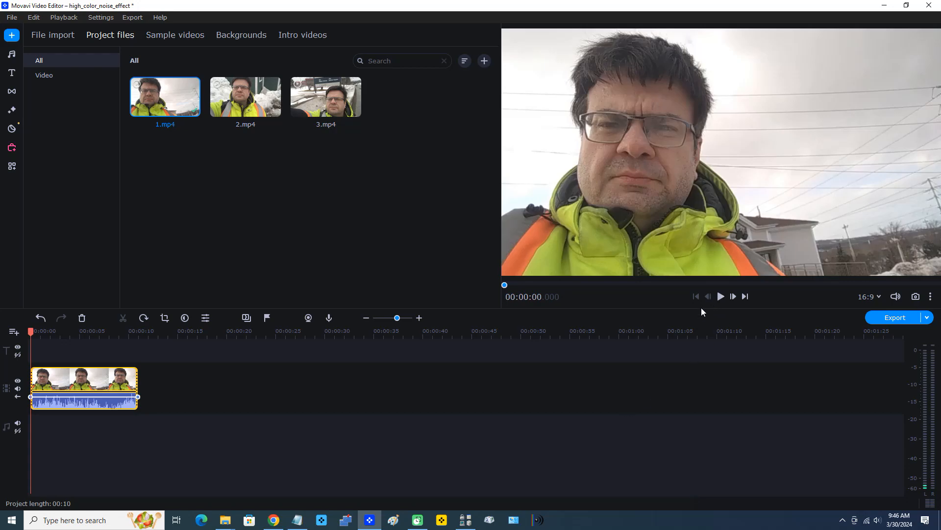
click(720, 296)
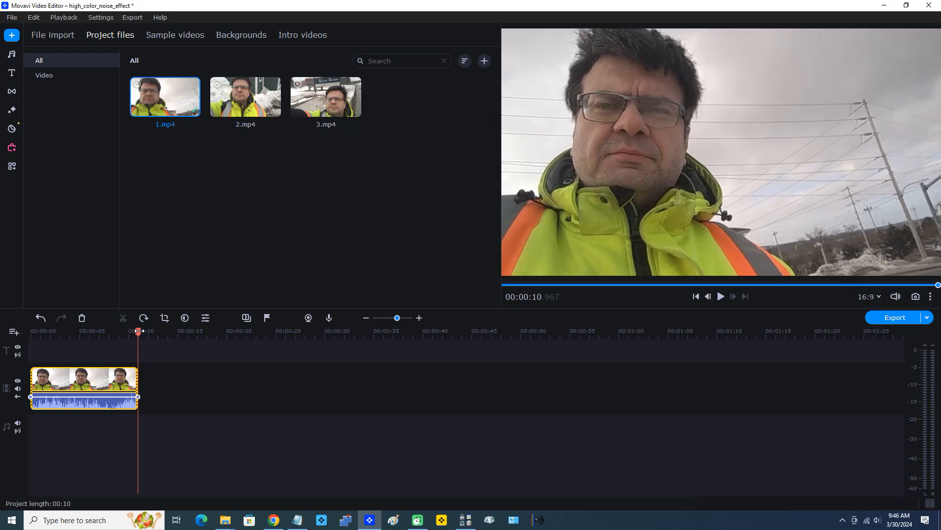
drag(138, 331, 28, 349)
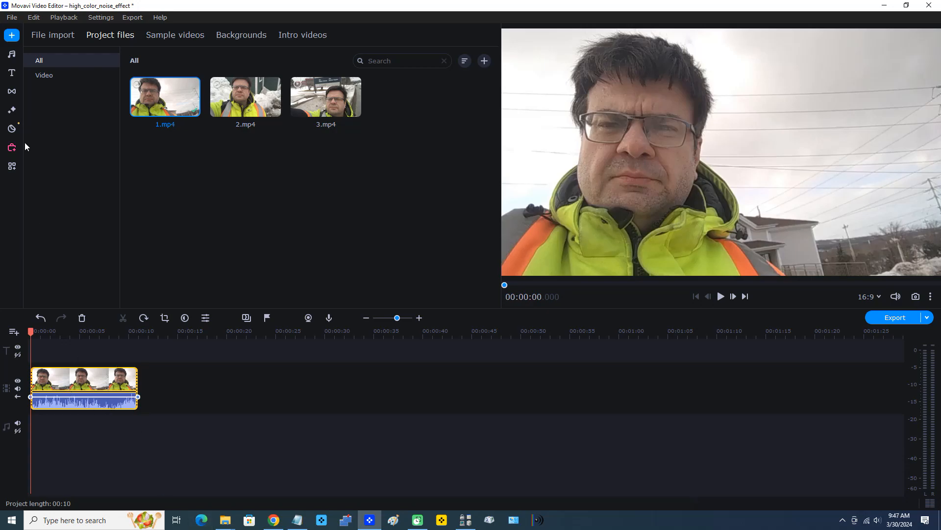
- Apply the built-in Noise - color high filter to the 1.mp4 clip and play the result
click(13, 110)
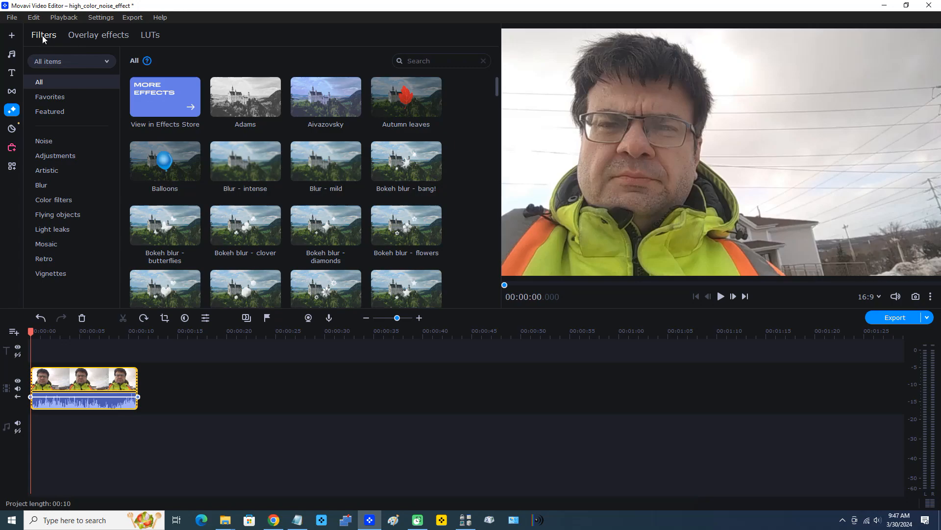
click(107, 62)
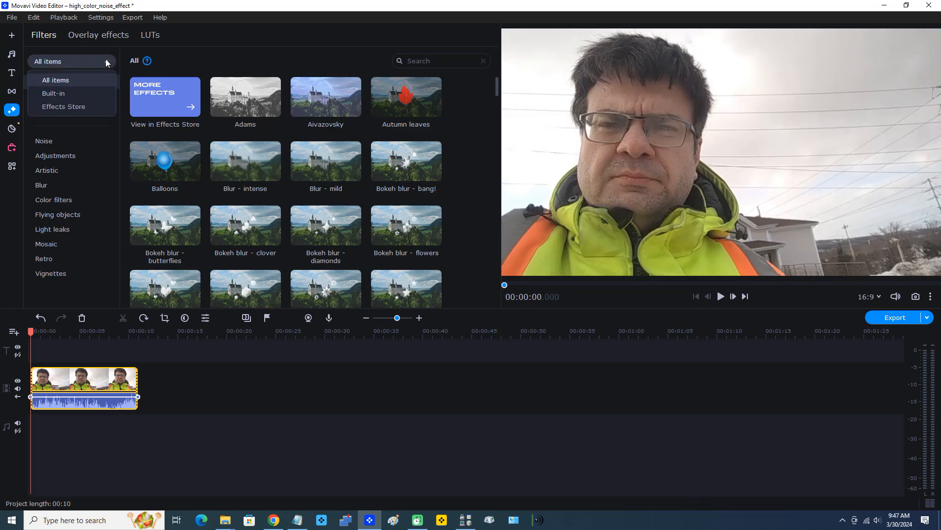
click(72, 93)
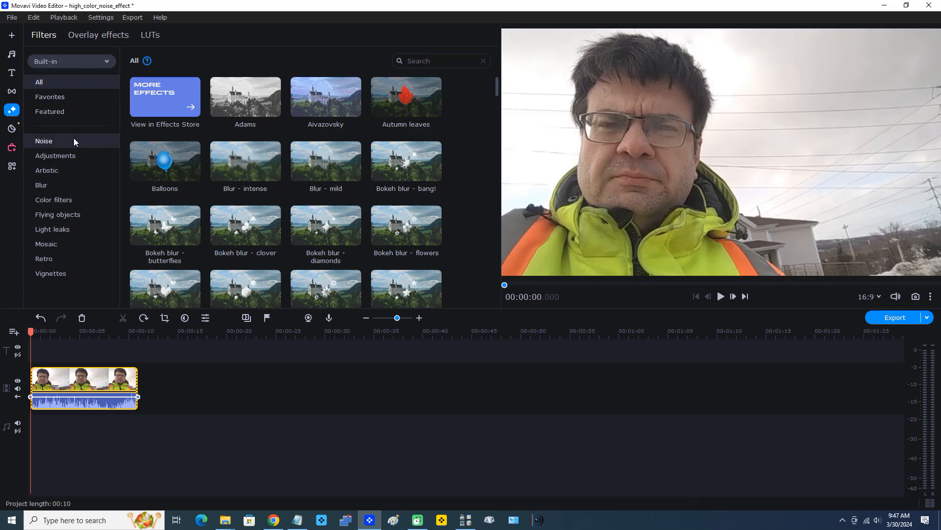
click(45, 140)
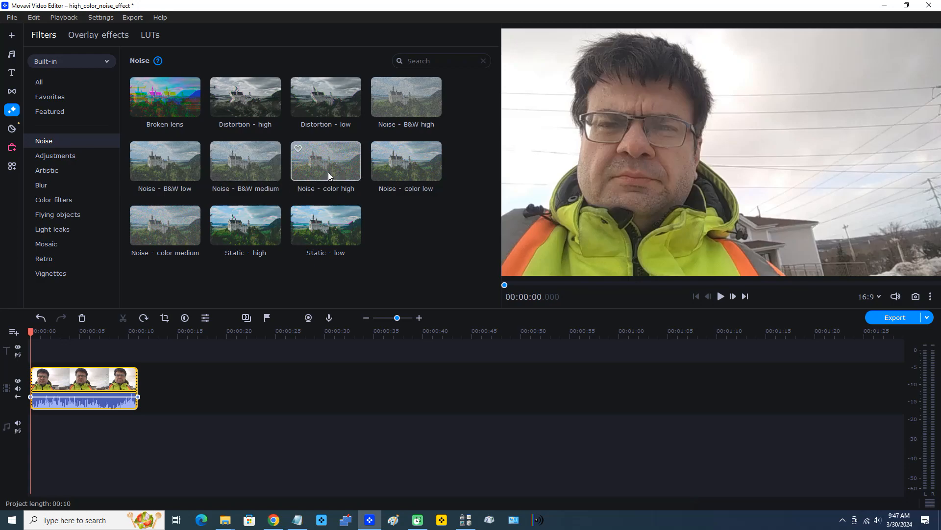
drag(336, 164, 36, 379)
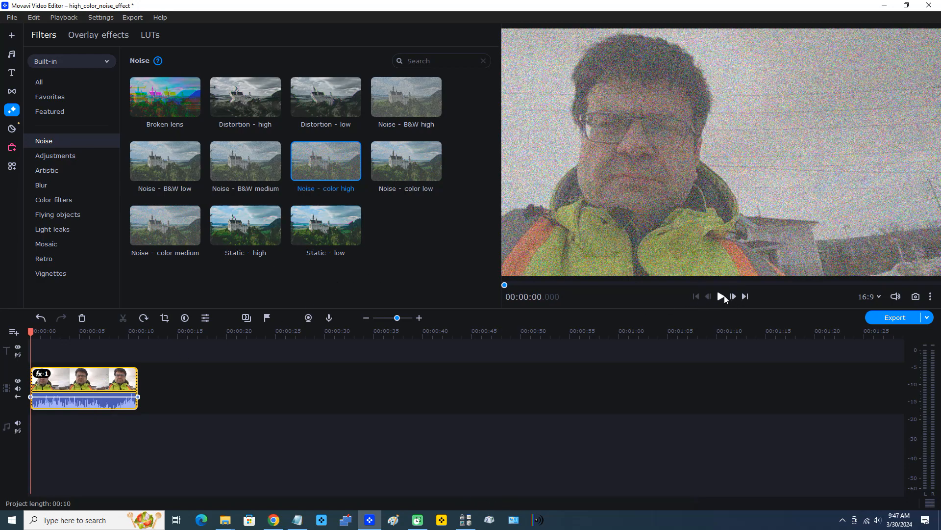
click(719, 298)
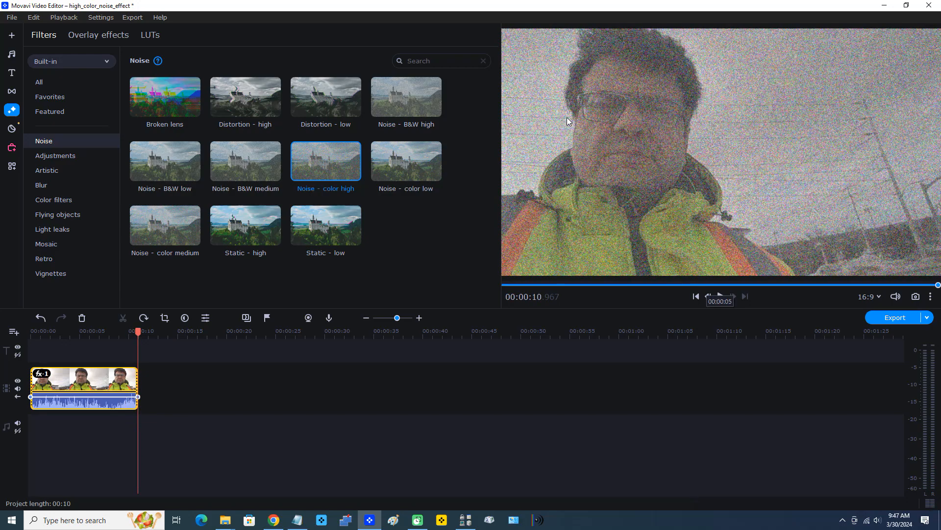
- Set the first clip's Noise - color high filter to 75% and play the clip from the start
click(43, 375)
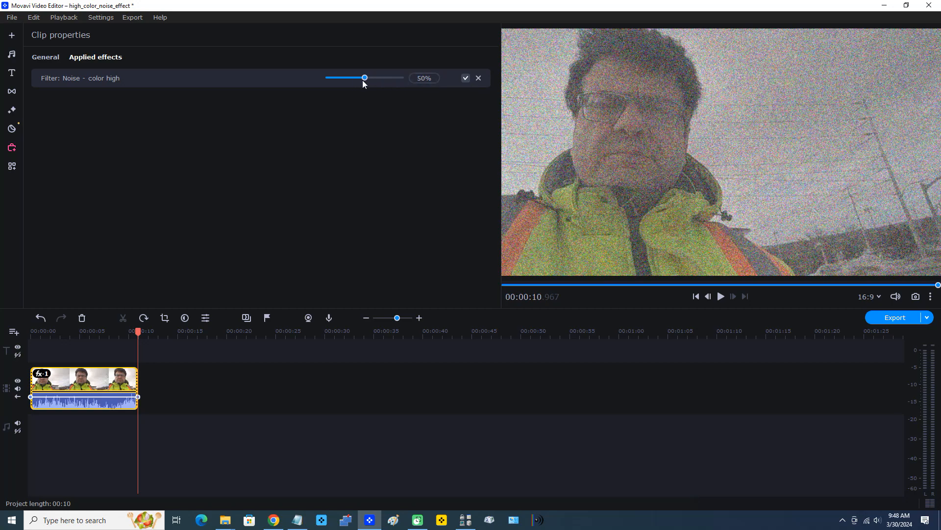
mouse_move(364, 80)
double_click(422, 79)
text(75)
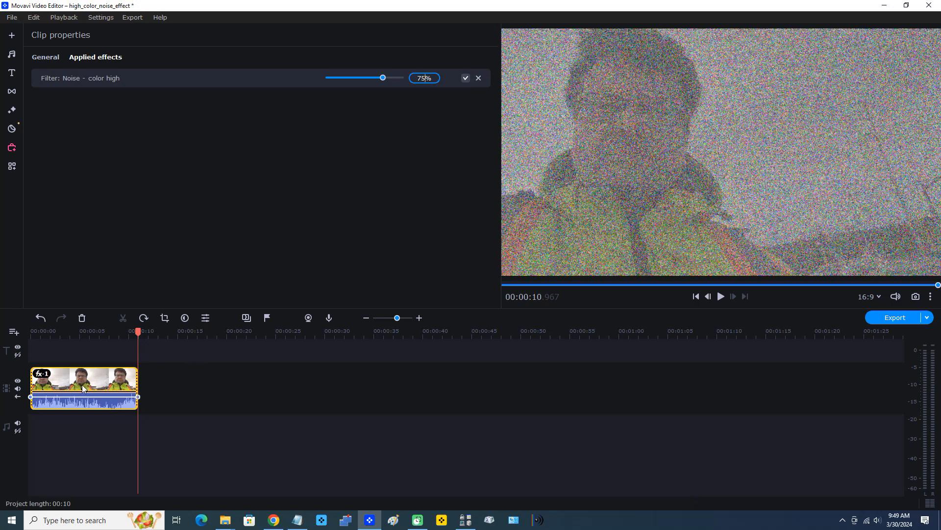
drag(138, 332, 31, 331)
click(719, 298)
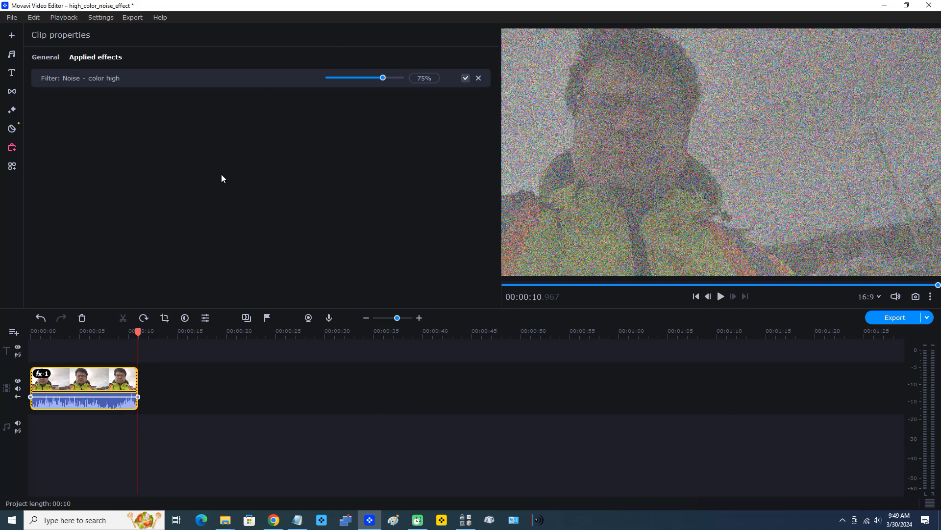
- Add 2.mp4 from the project files at the end of the timeline
click(12, 38)
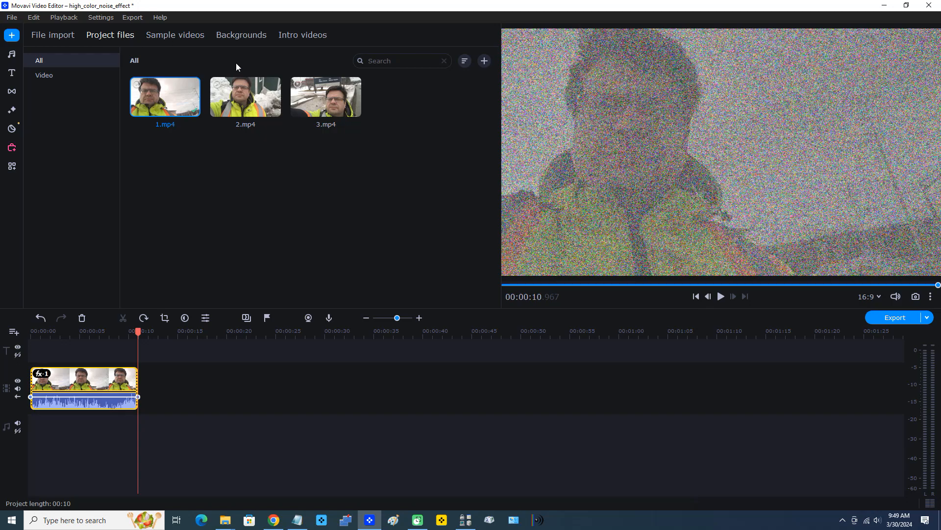
right_click(249, 109)
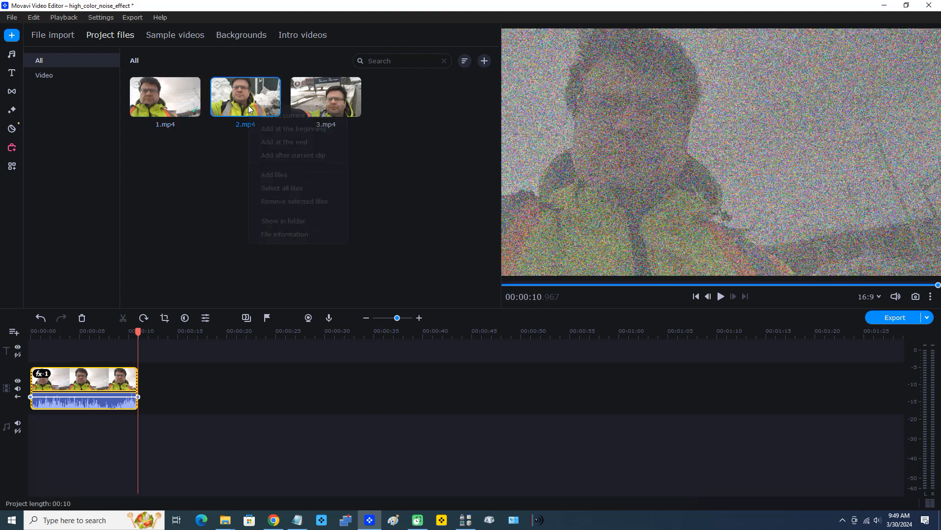
click(296, 141)
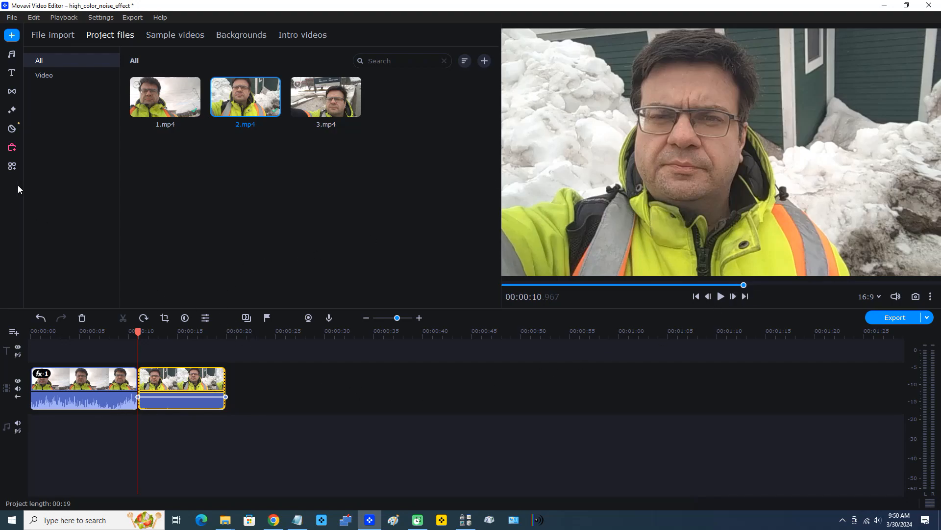
- Apply the Noise - color high filter to the second clip, 2.mp4
click(12, 110)
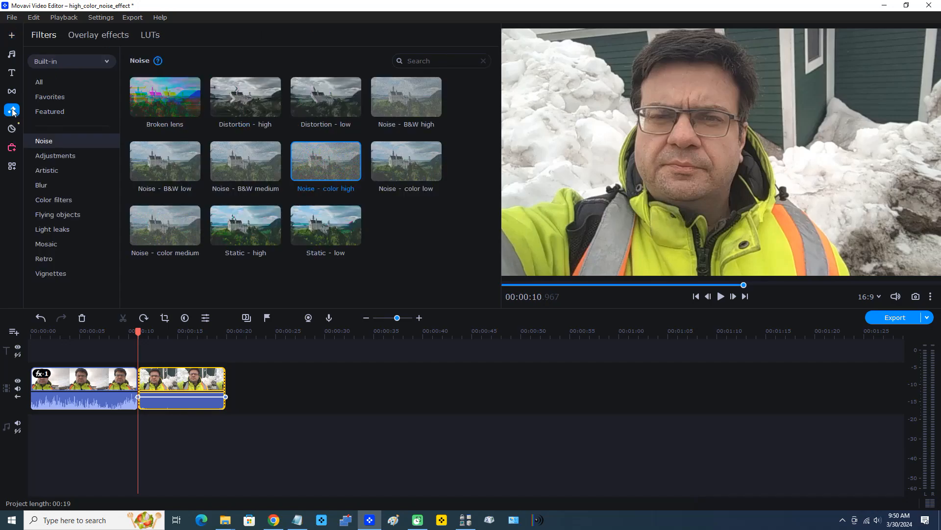
mouse_move(343, 166)
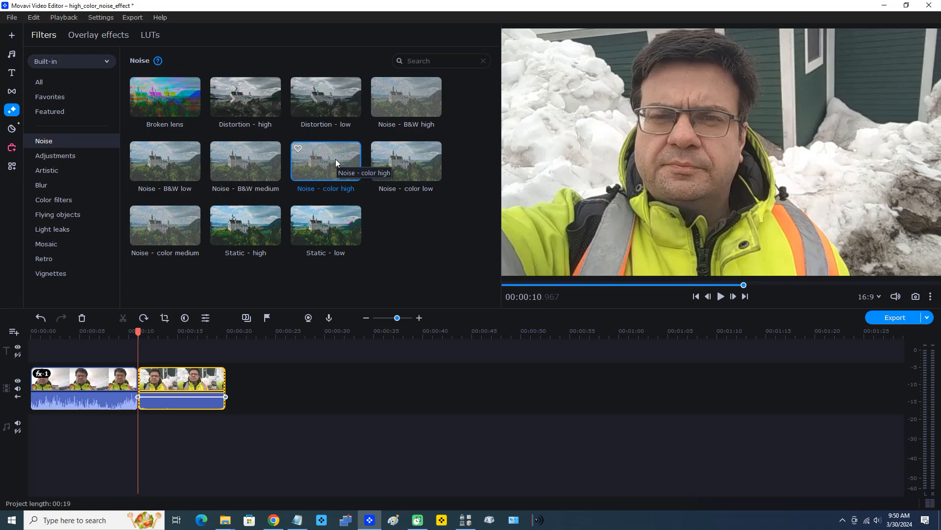
drag(334, 159, 148, 378)
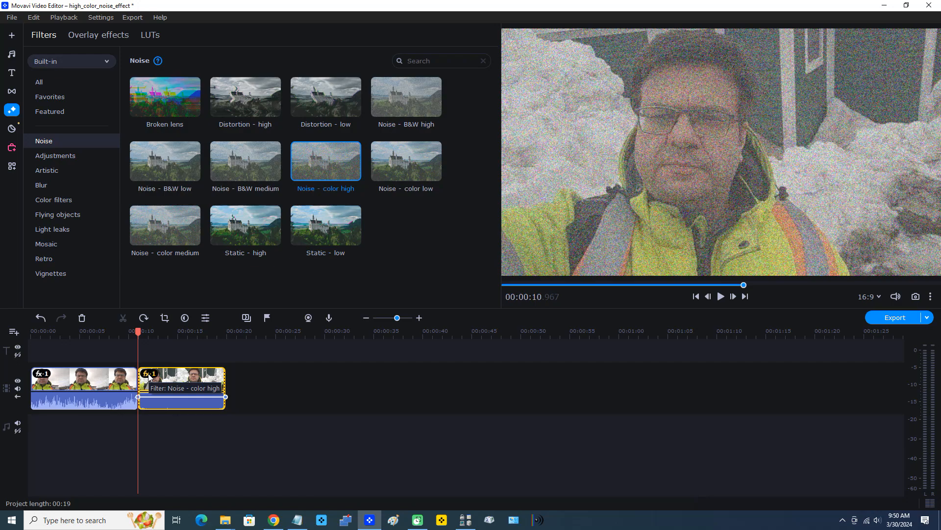
- Set the second clip's Noise - color high filter to 80% and play the clip
click(148, 375)
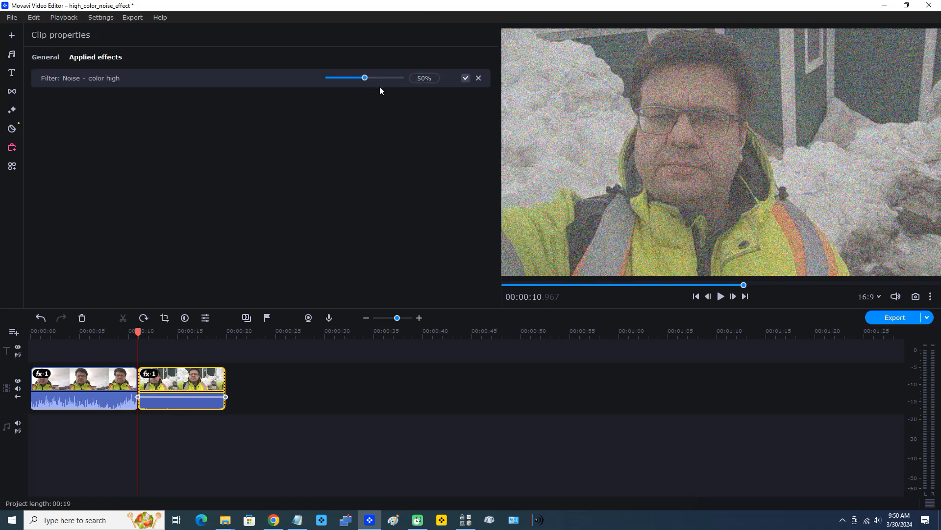
double_click(418, 76)
text(80)
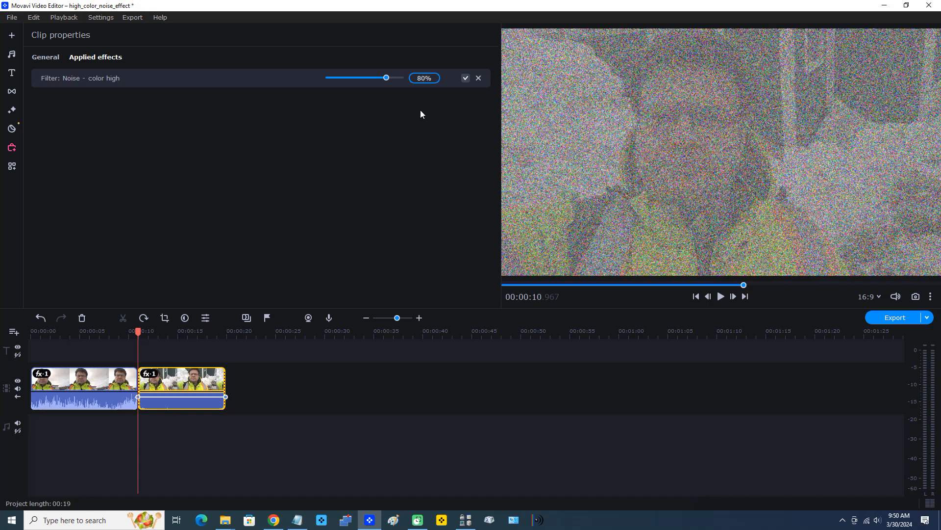
click(721, 299)
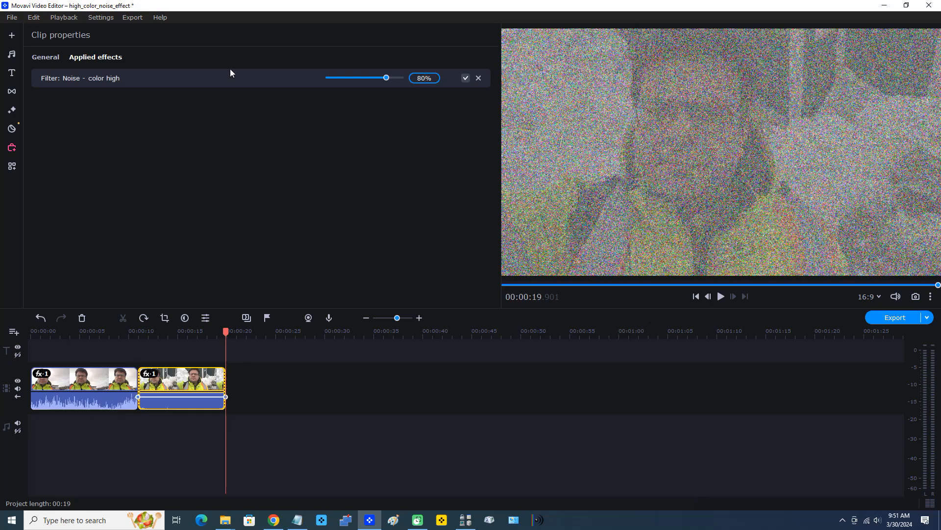
- Add 3.mp4 at the end of the timeline and apply the Noise - color high filter to it
click(12, 36)
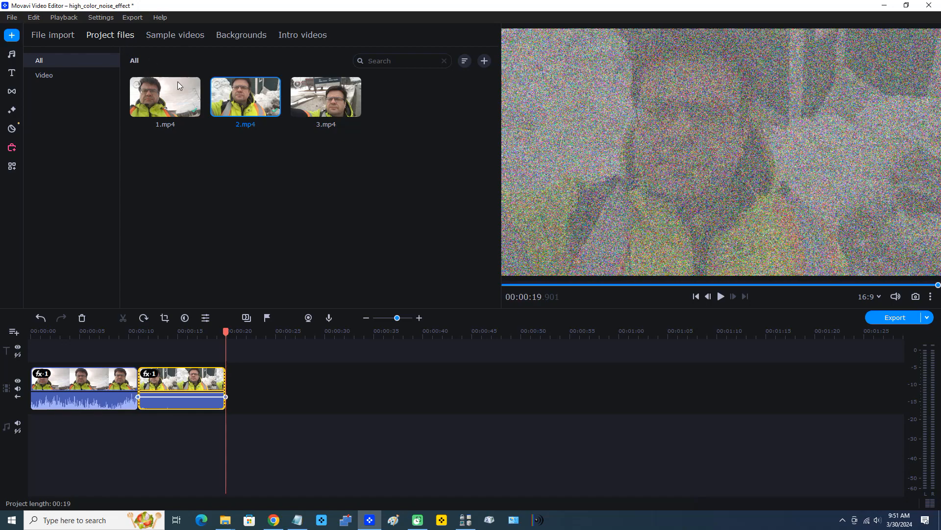
right_click(327, 97)
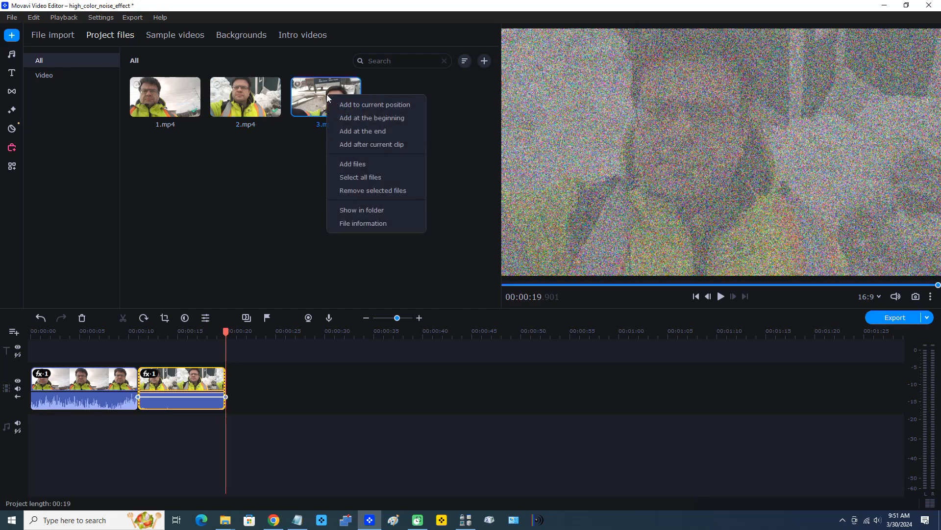
click(367, 135)
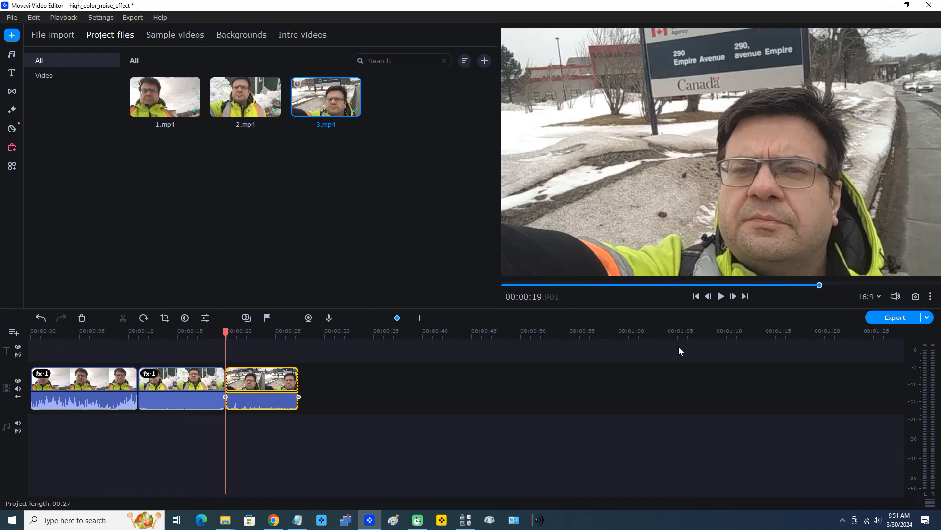
click(11, 112)
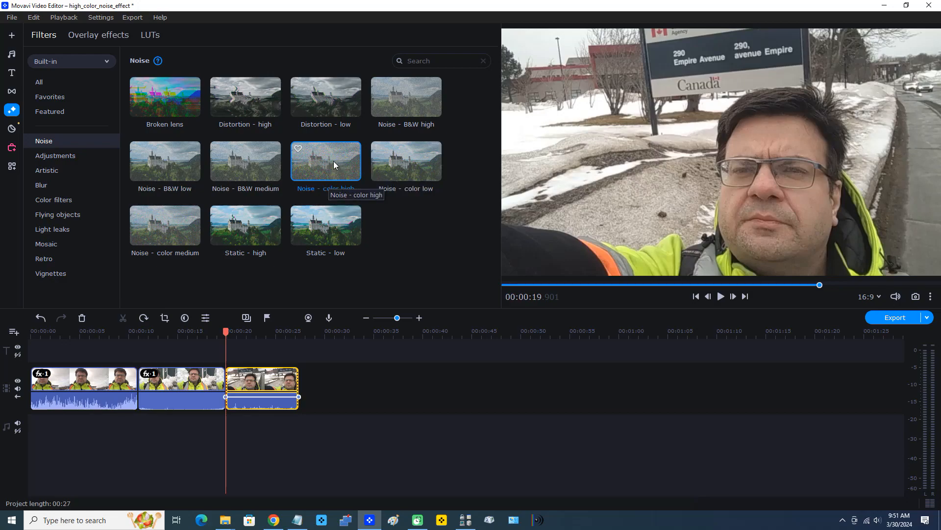
drag(333, 162, 232, 379)
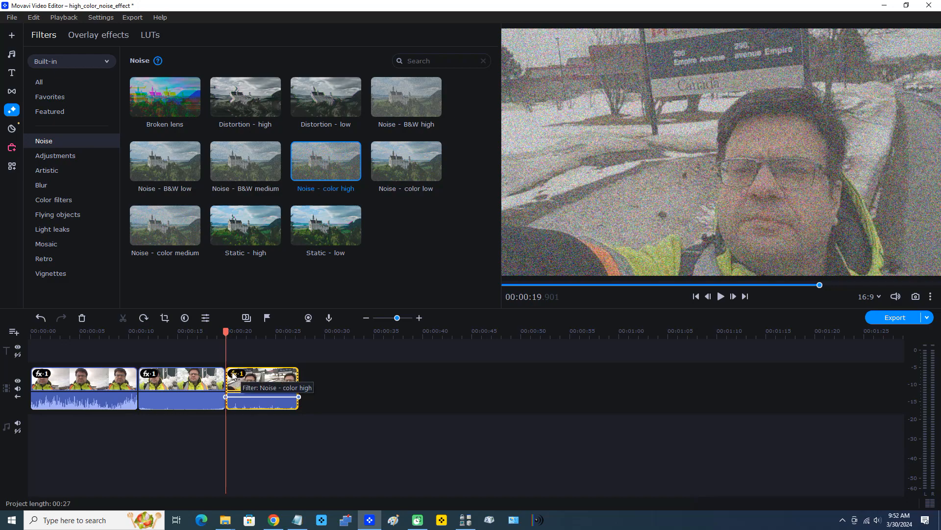
- Set the third clip's Noise - color high filter to 100% and play the whole project from the start
click(235, 374)
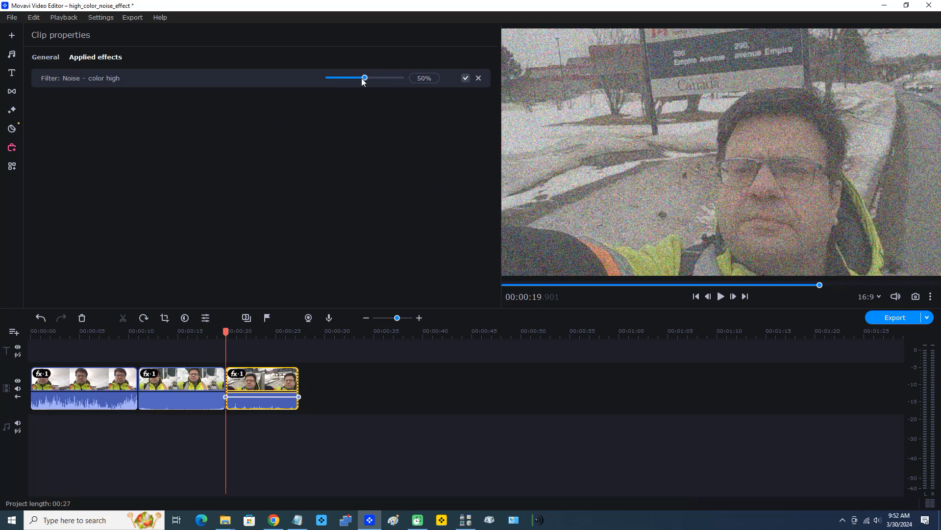
drag(369, 78, 415, 73)
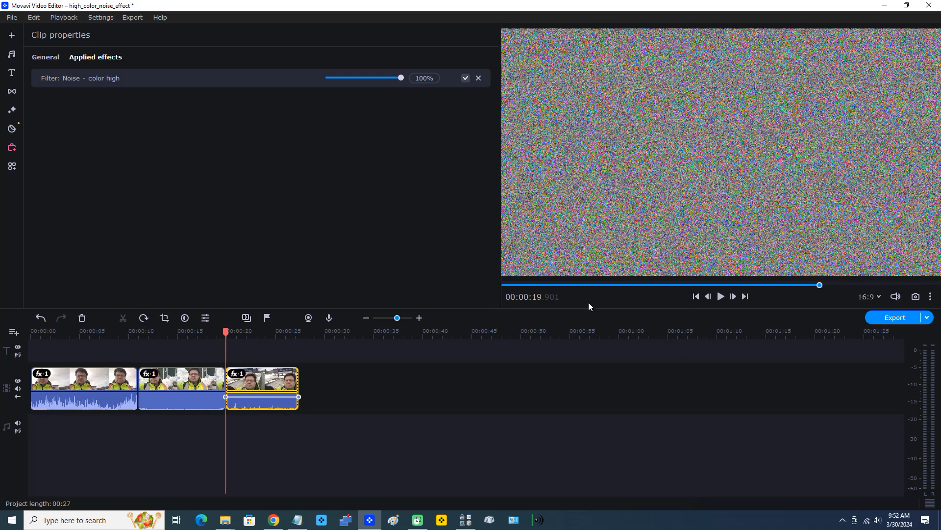
drag(227, 332, 10, 363)
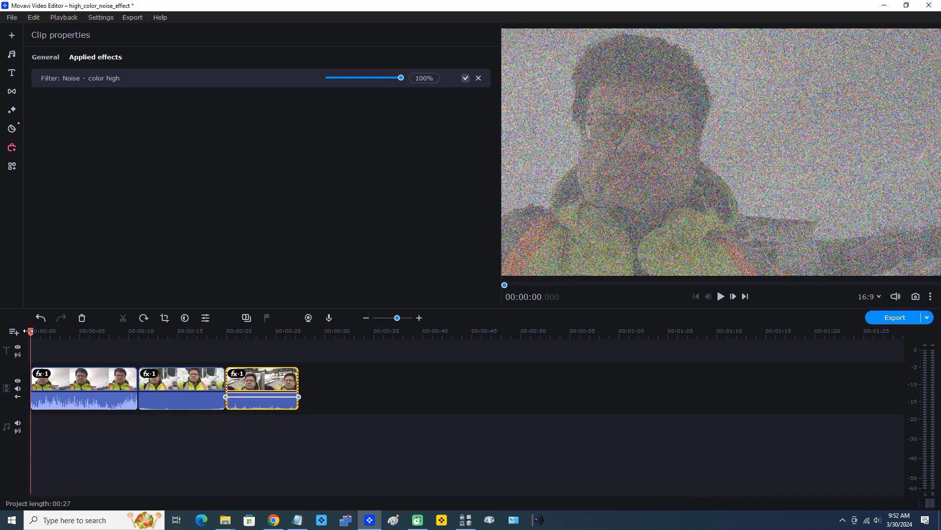
click(721, 298)
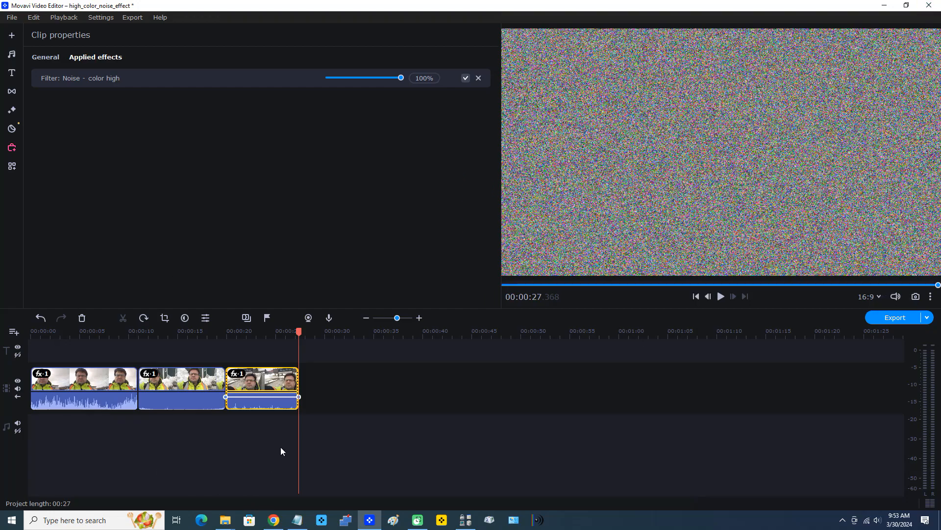
click(160, 390)
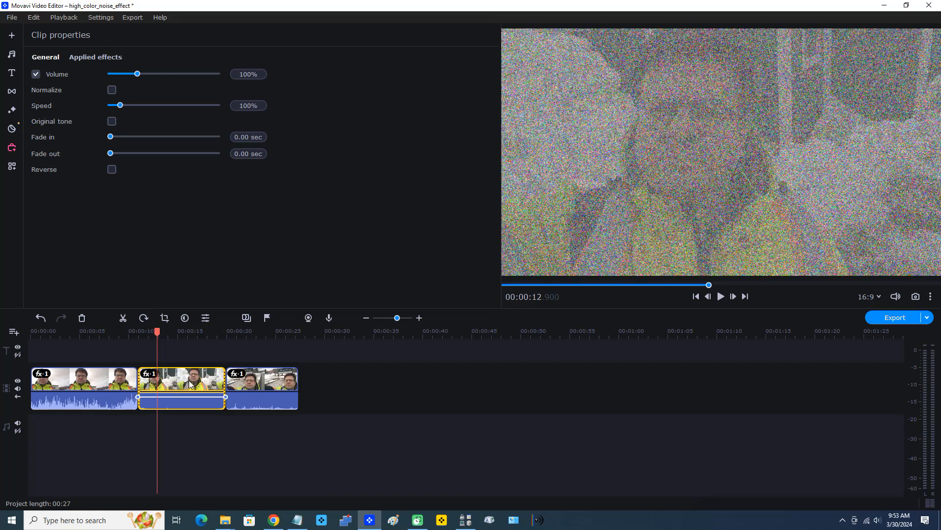
click(165, 383)
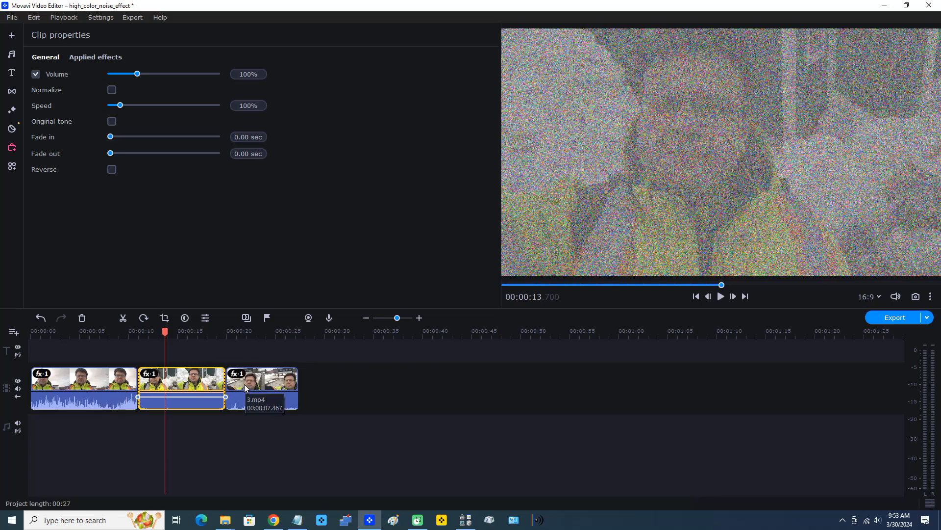
click(91, 382)
click(171, 377)
click(260, 377)
- Remove the Noise - color high filter from the second clip and play the project from the start
click(186, 384)
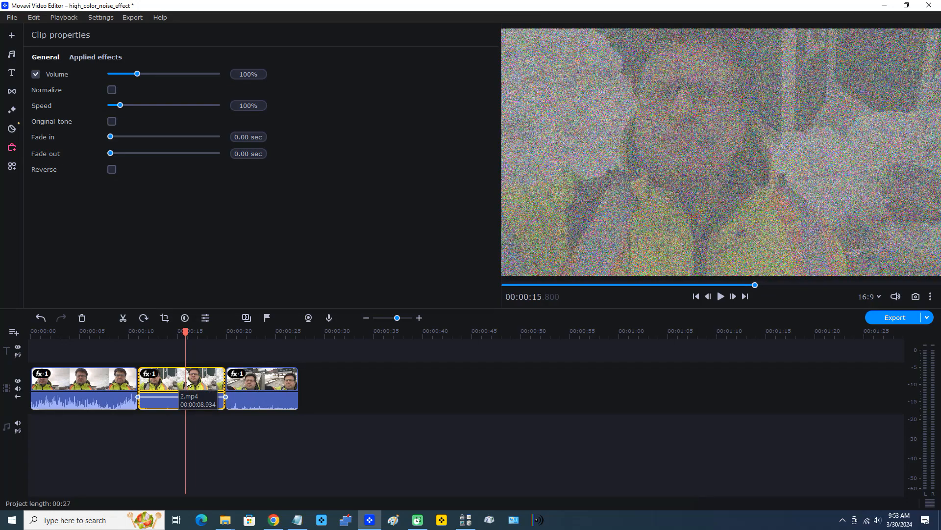
click(188, 383)
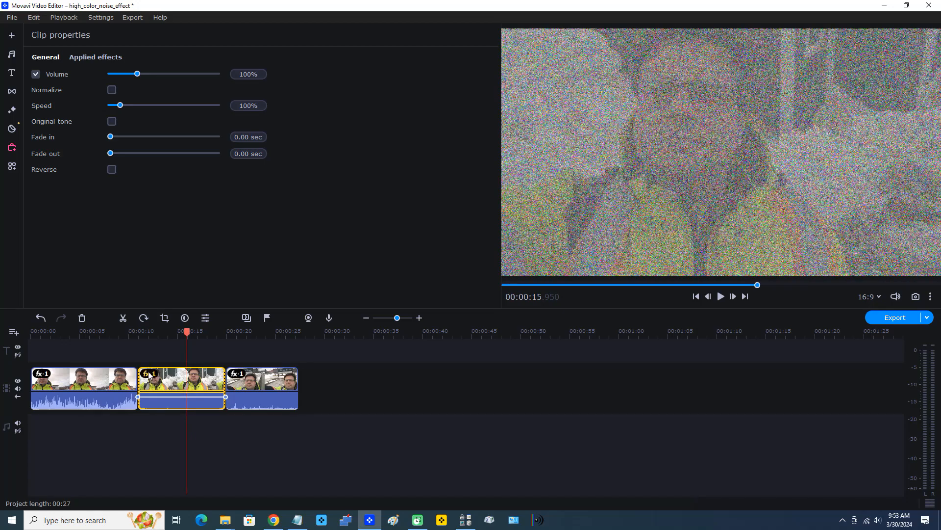
click(148, 375)
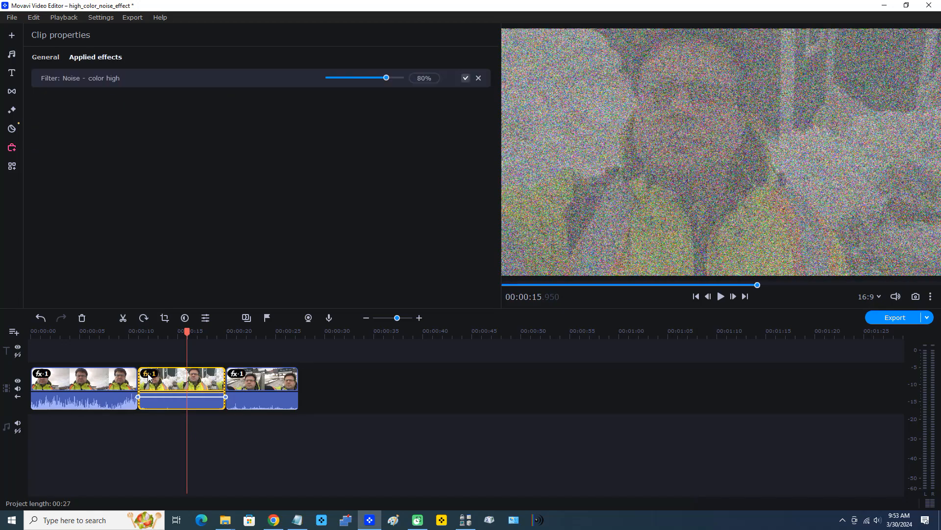
click(479, 79)
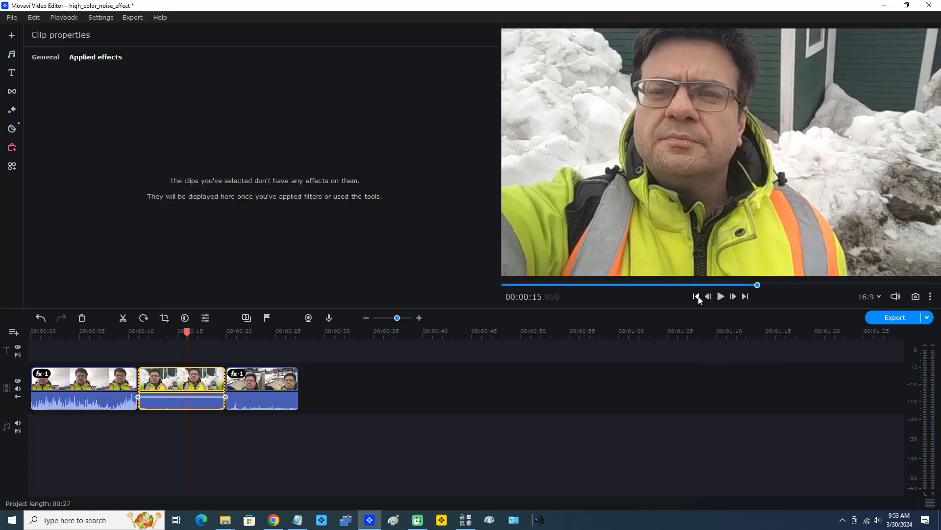
drag(187, 332, 14, 350)
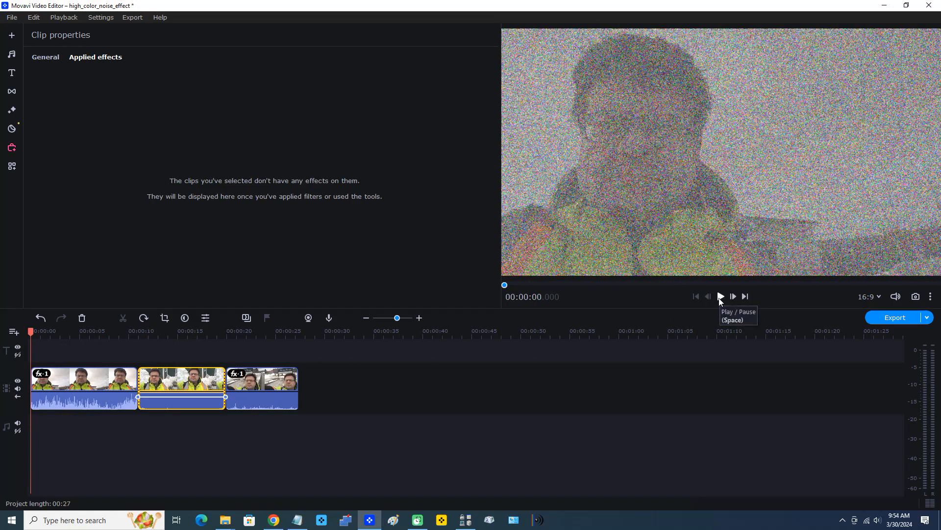
click(720, 296)
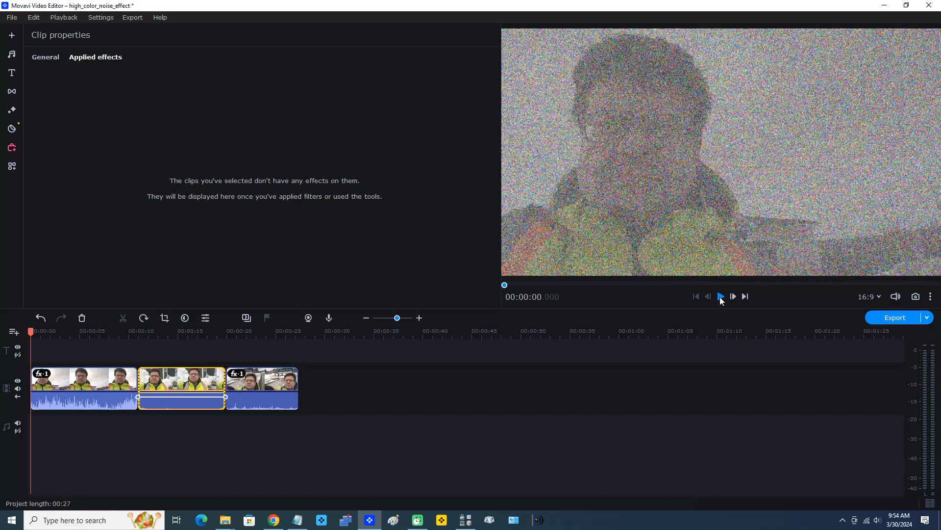